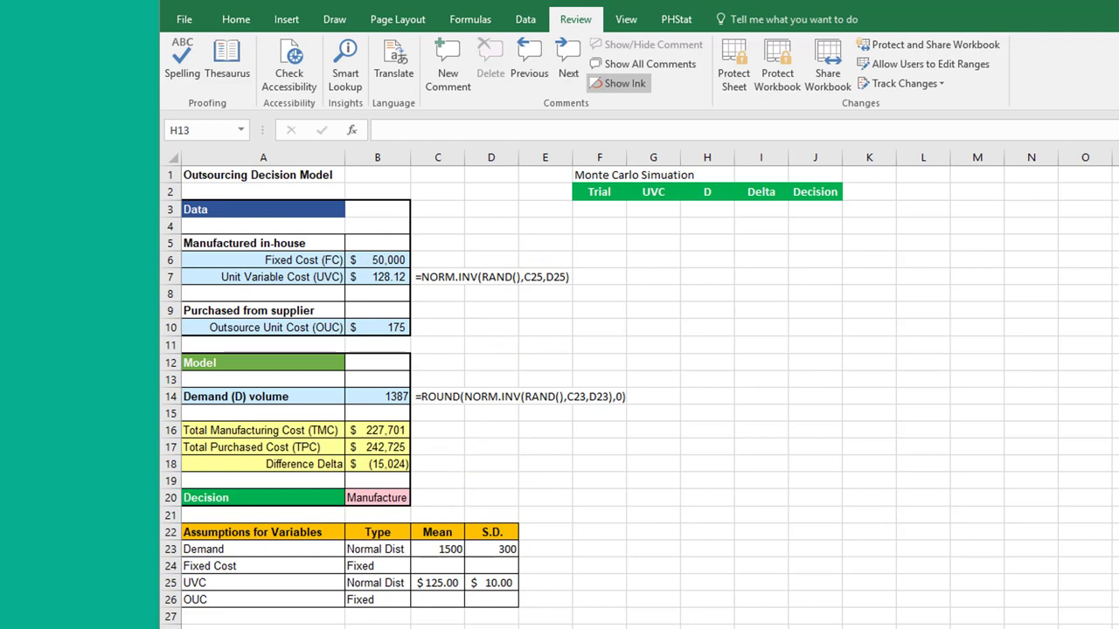
- Dismiss the formula notes and select B7 to review its =NORM.INV(RAND(),C25,D25) formula
{"action": "left_click", "coordinate": [599, 209]}
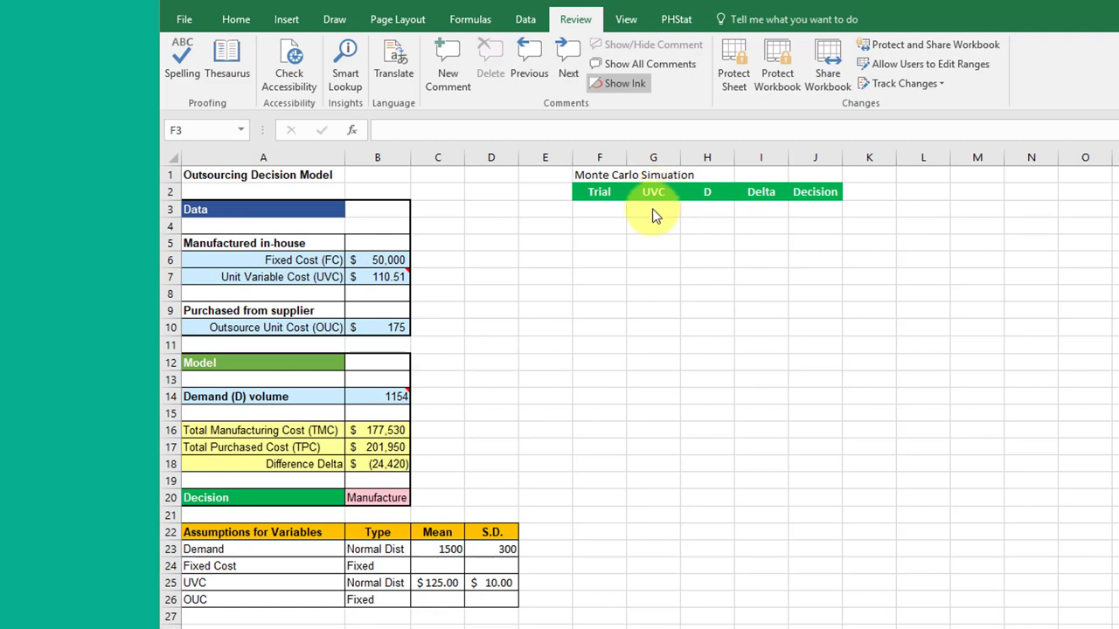
{"action": "left_click", "coordinate": [389, 277]}
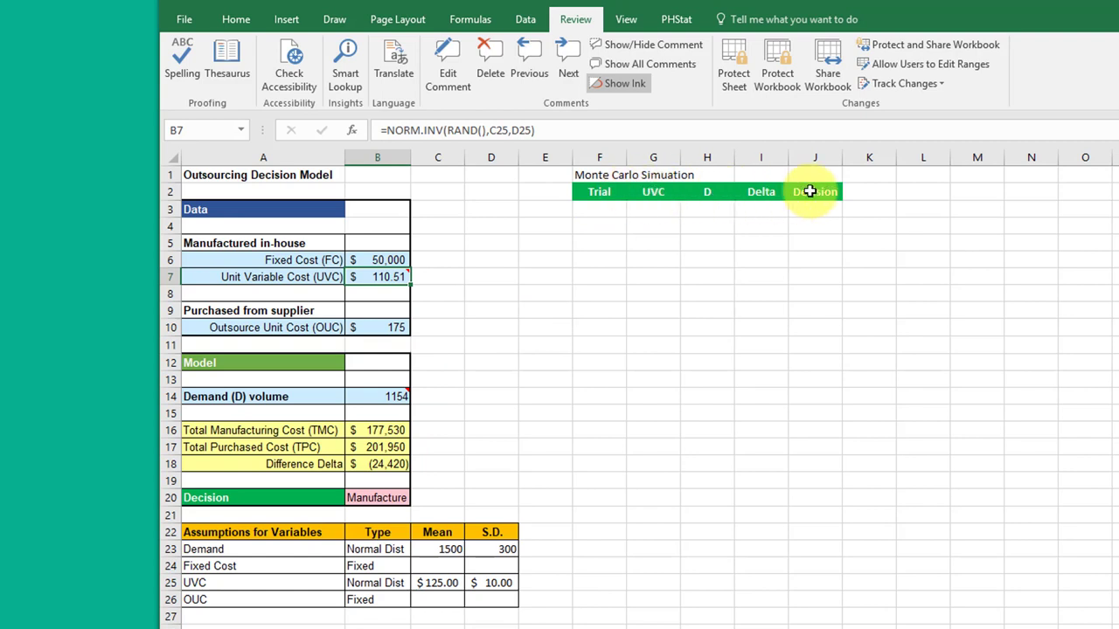
- Enter 1 in F3 as the first trial number
{"action": "left_click", "coordinate": [610, 210]}
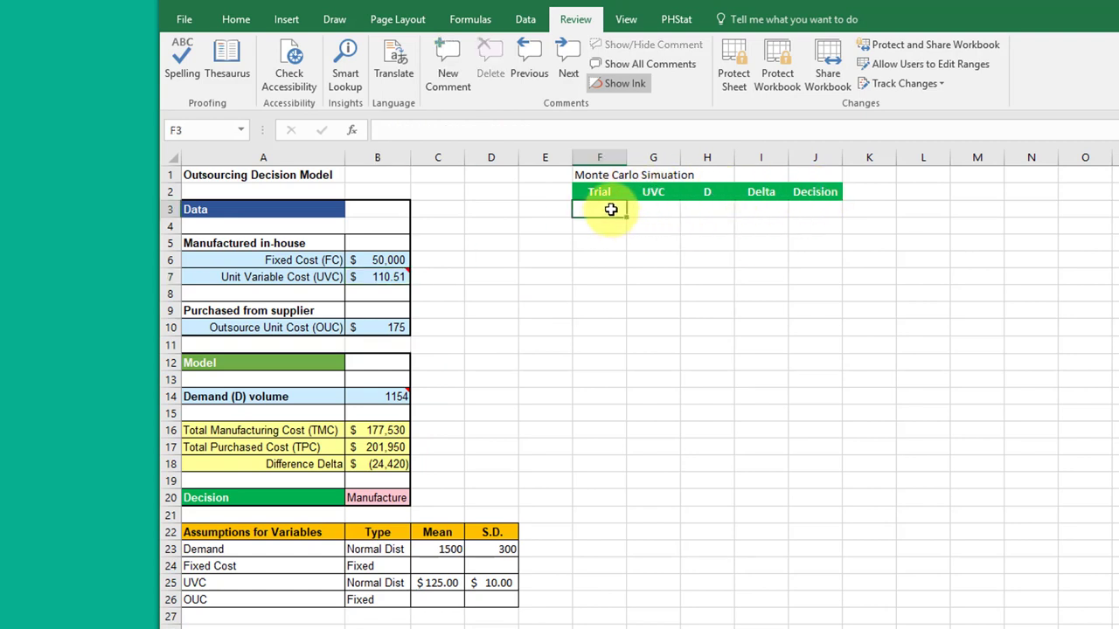
{"action": "type", "text": "1"}
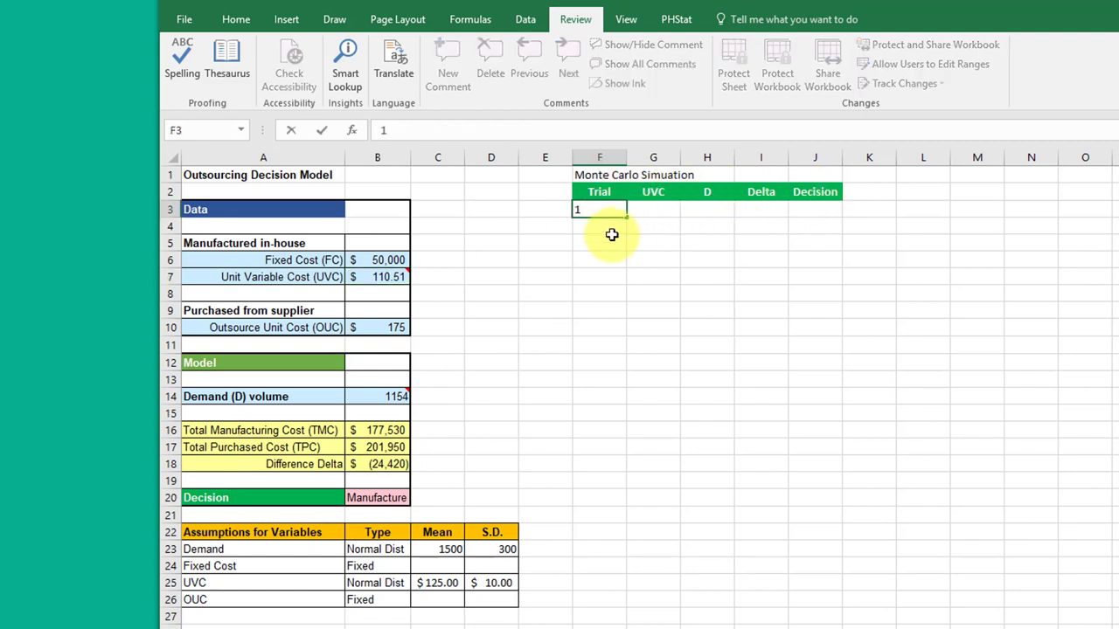
{"action": "key", "text": "Return"}
{"action": "left_click", "coordinate": [608, 210]}
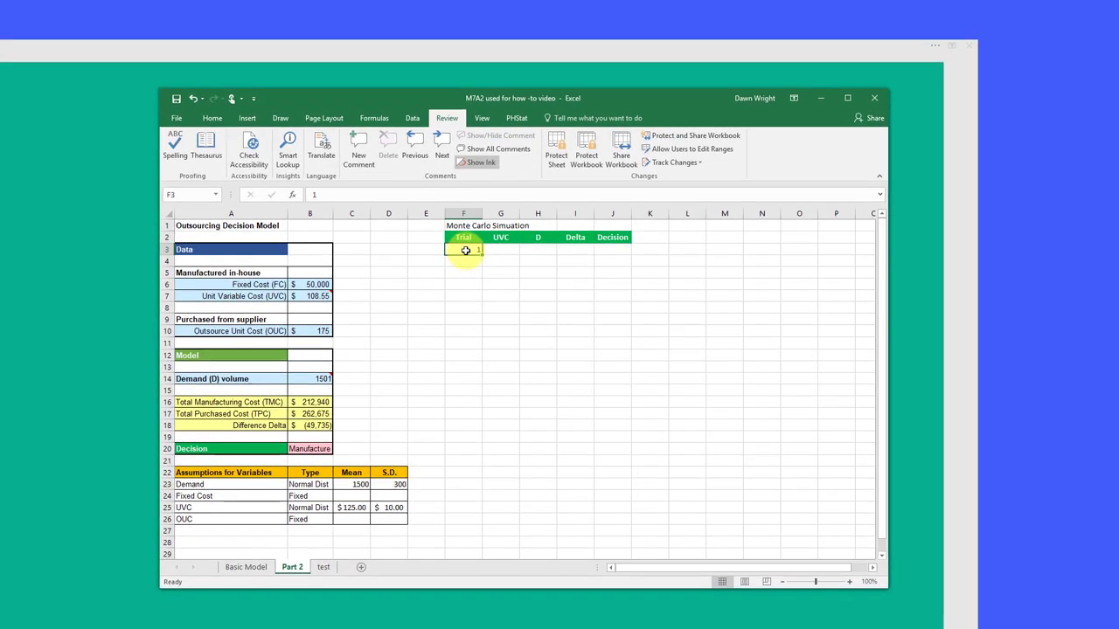
- Fill a column series down from F3 with stop value 100
{"action": "left_click", "coordinate": [213, 118]}
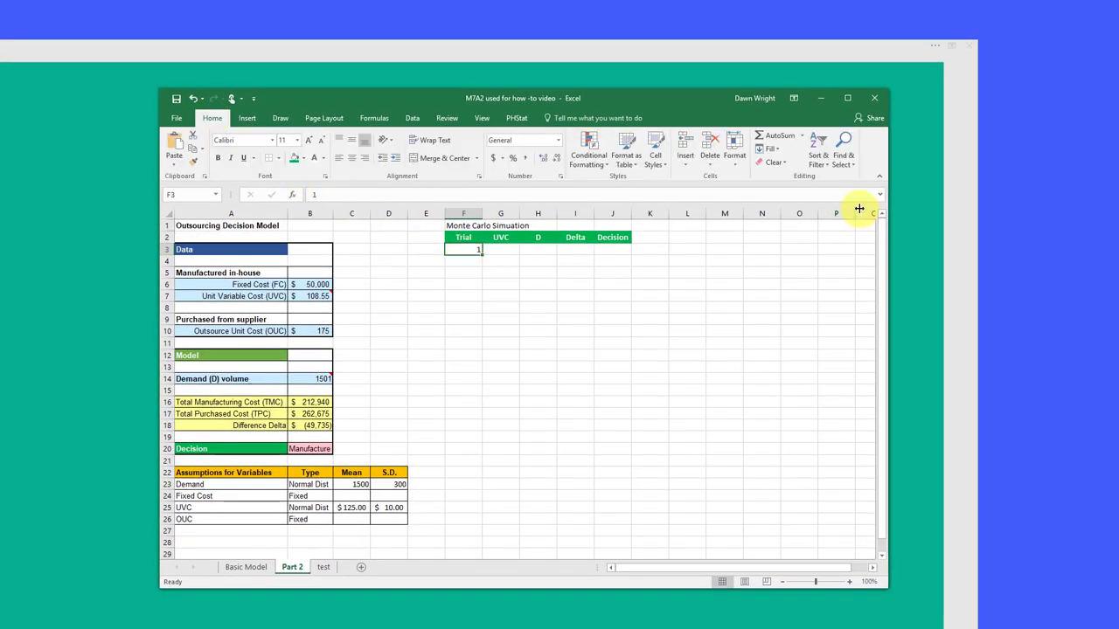
{"action": "left_click", "coordinate": [772, 148]}
{"action": "left_click", "coordinate": [792, 235]}
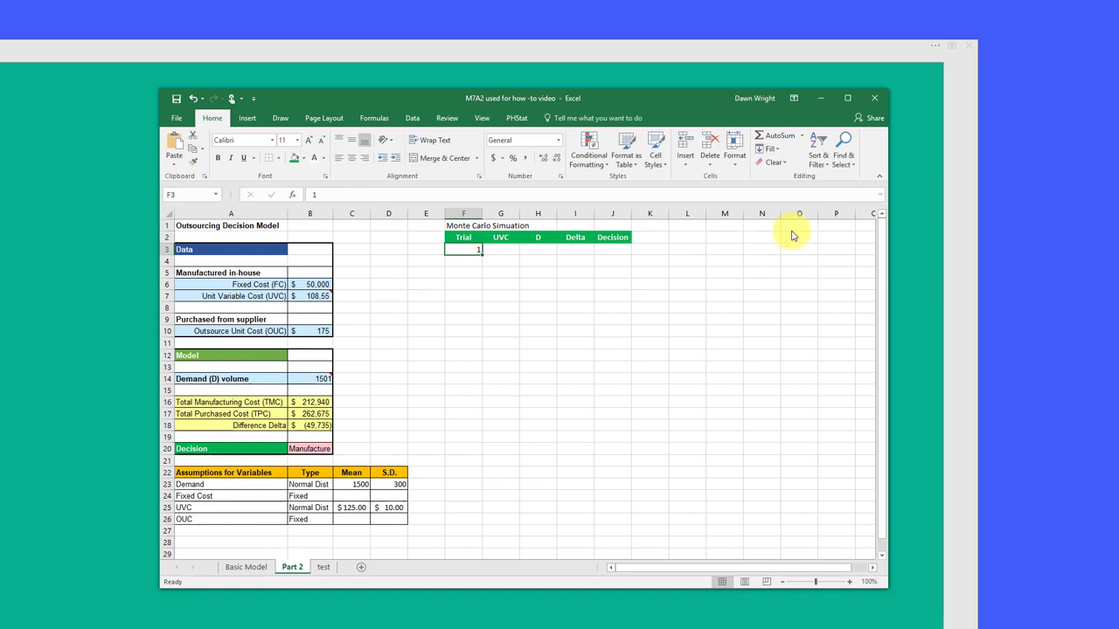
{"action": "left_click", "coordinate": [733, 367]}
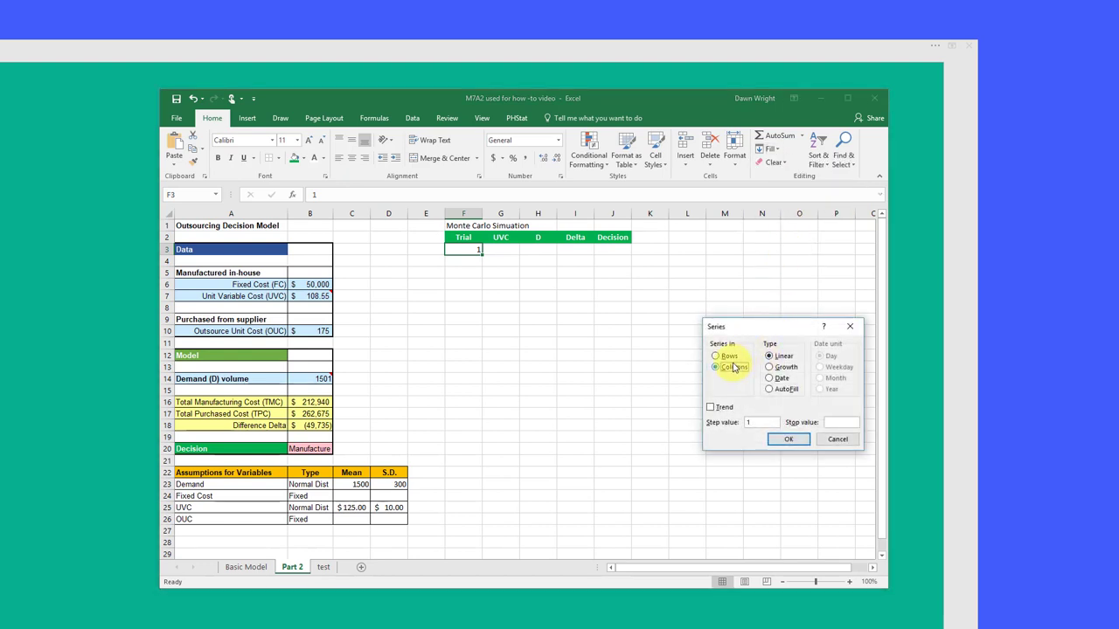
{"action": "left_click", "coordinate": [839, 422]}
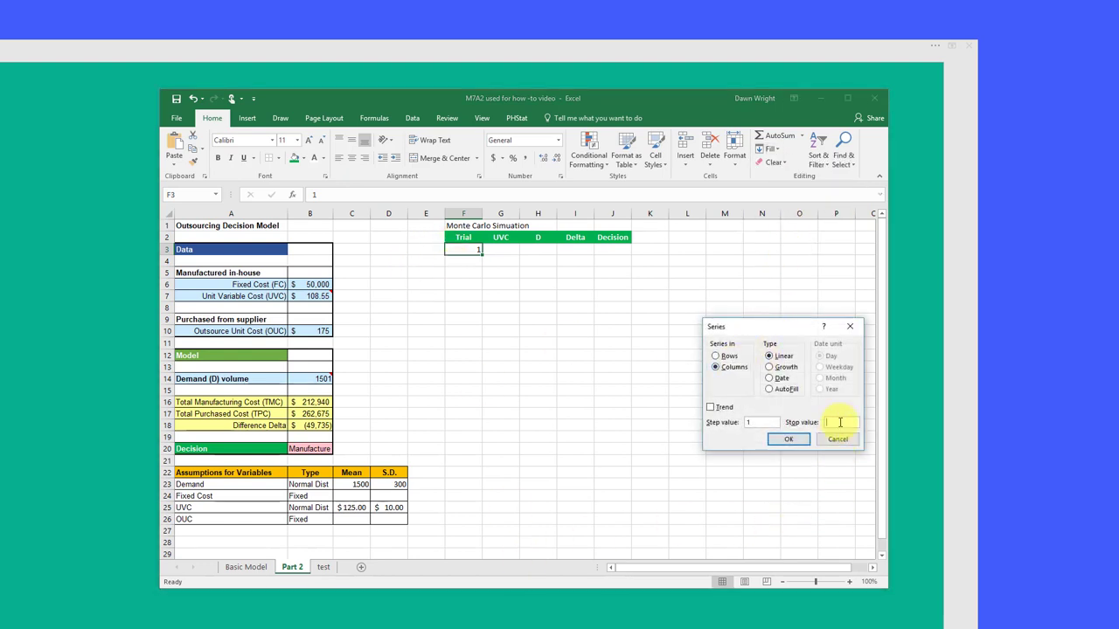
{"action": "type", "text": "100"}
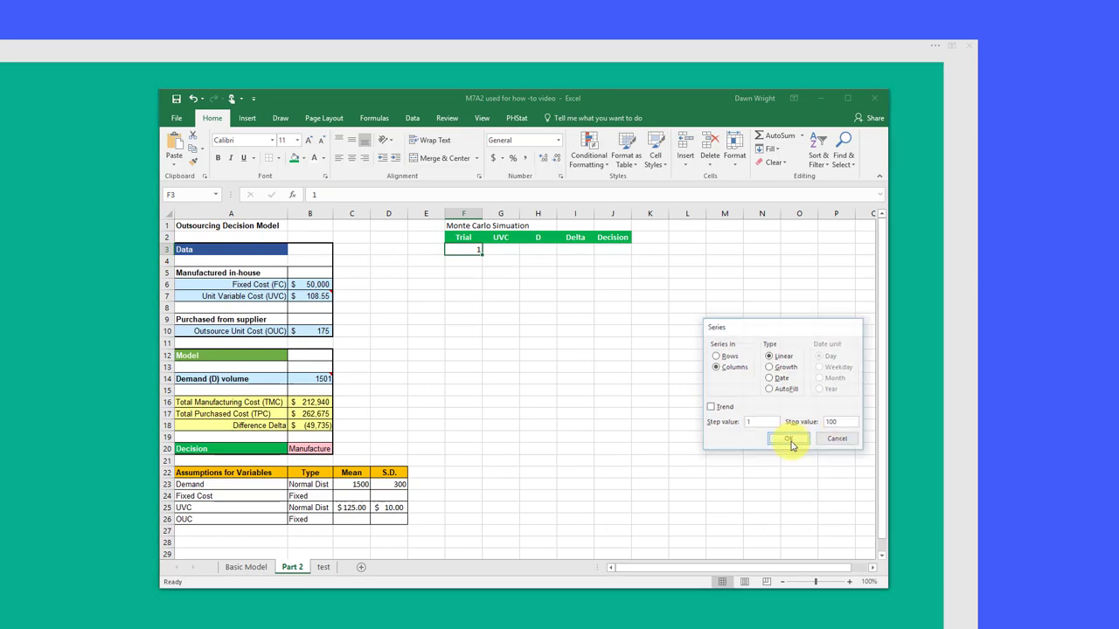
{"action": "left_click", "coordinate": [790, 442]}
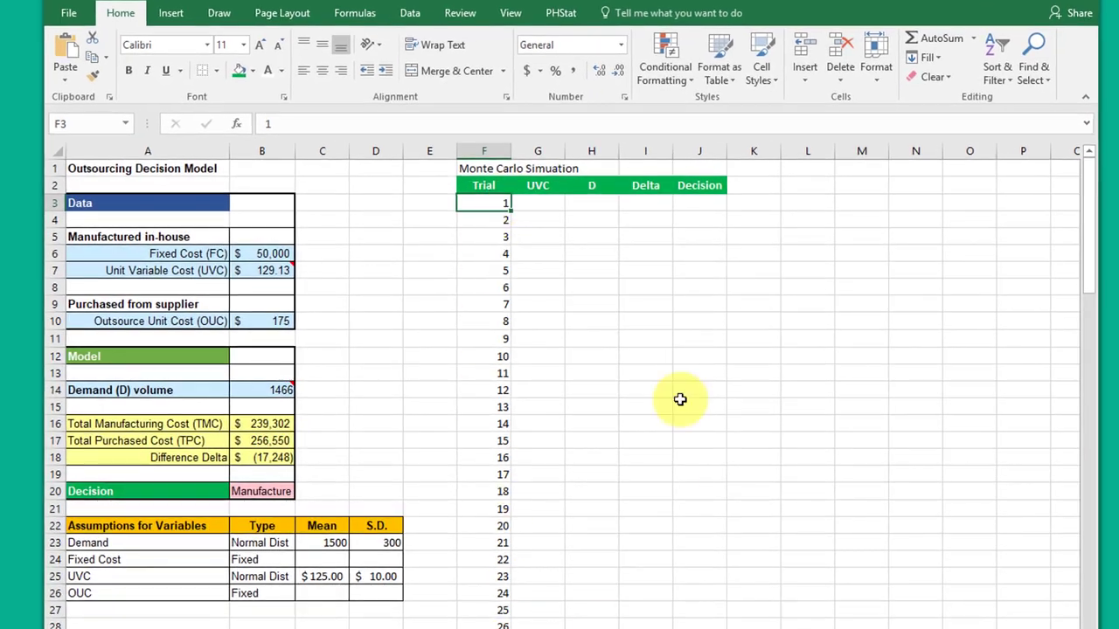
- Link G3 to the unit variable cost in B7 and H3 to the demand in B14
{"action": "left_click", "coordinate": [553, 203]}
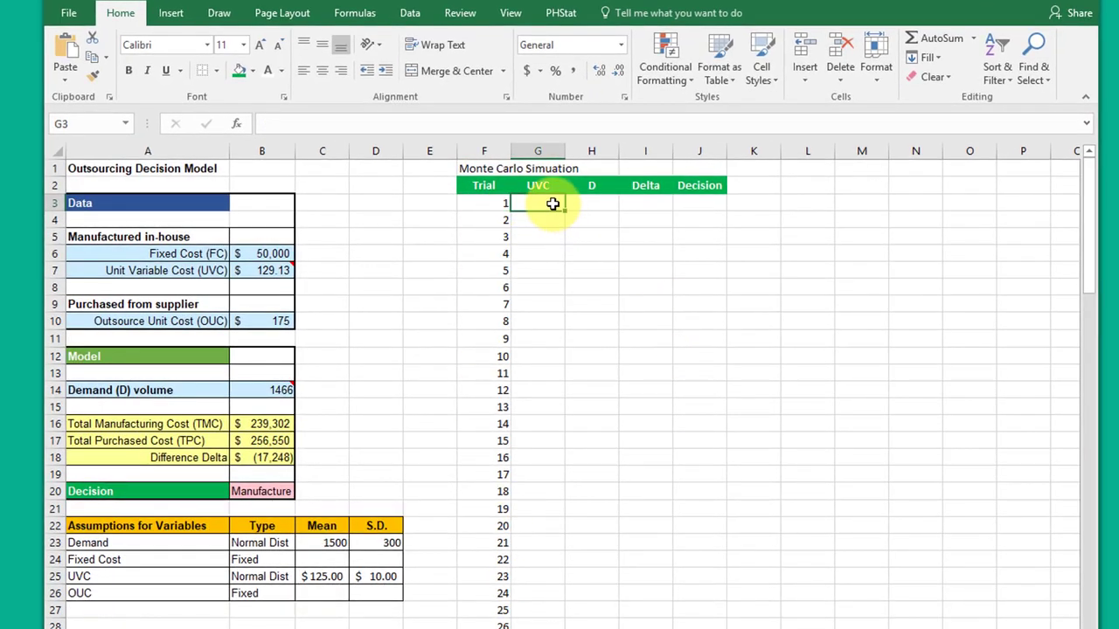
{"action": "type", "text": "="}
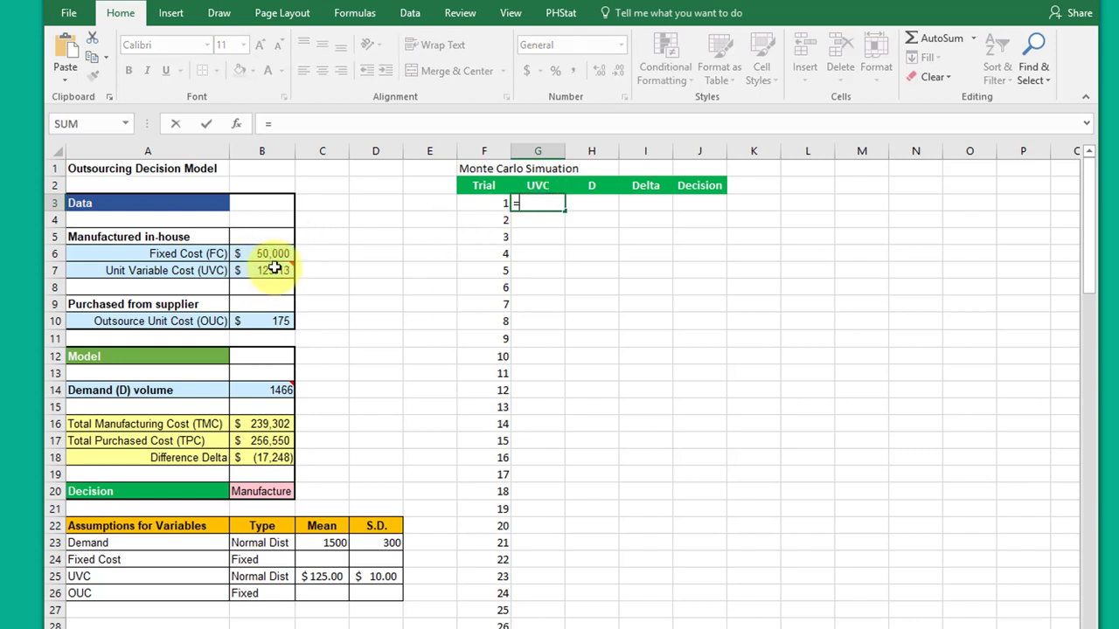
{"action": "mouse_move", "coordinate": [273, 271]}
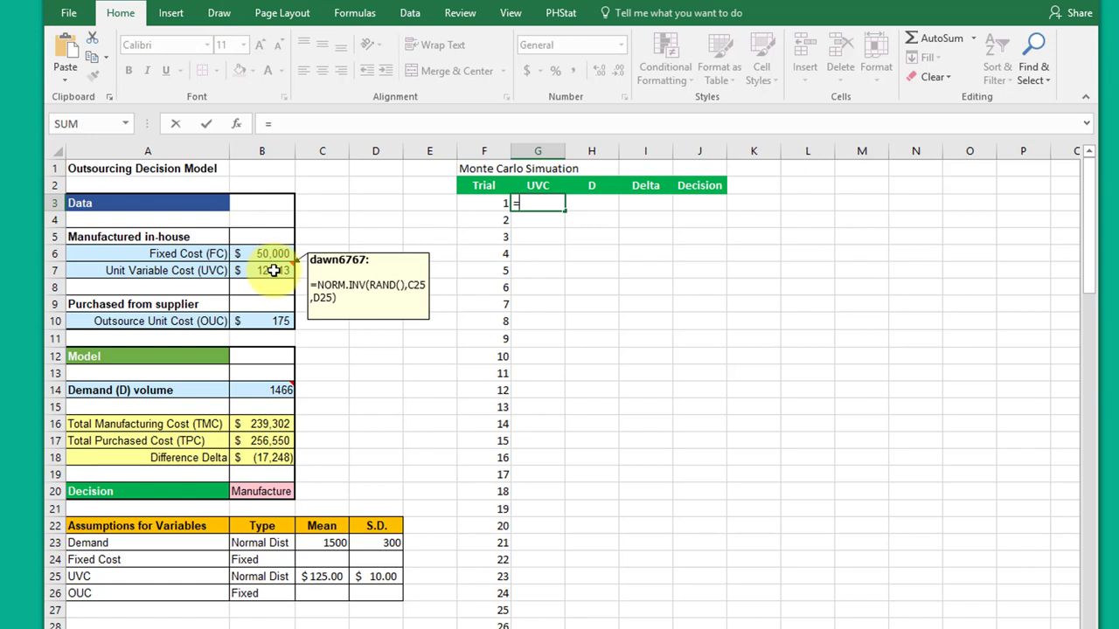
{"action": "left_click", "coordinate": [274, 271]}
{"action": "key", "text": "Return"}
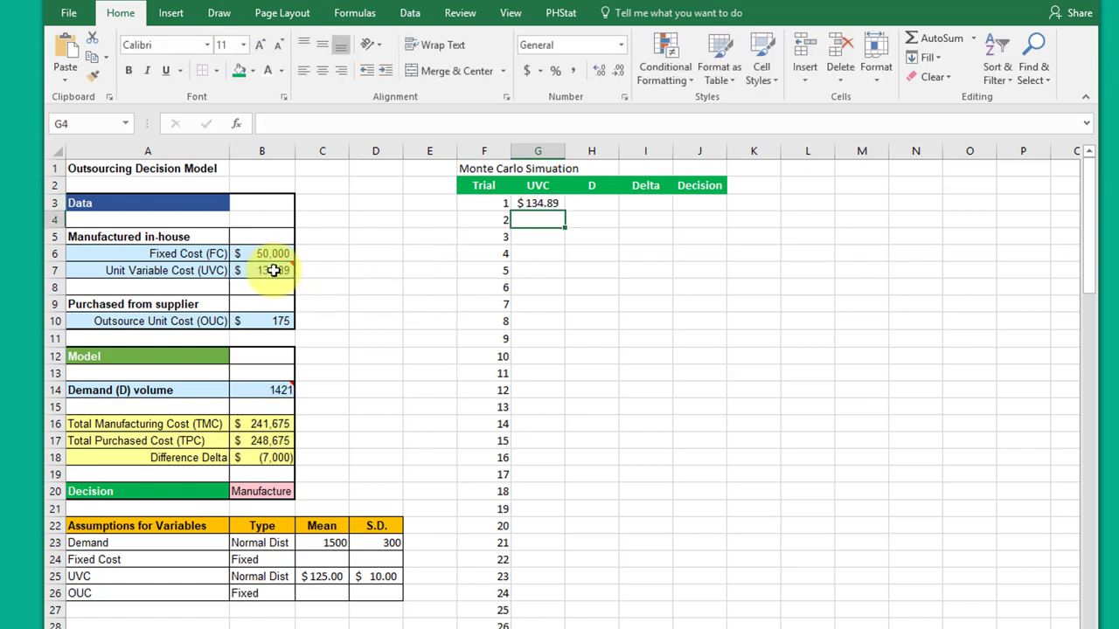
{"action": "left_click", "coordinate": [602, 201]}
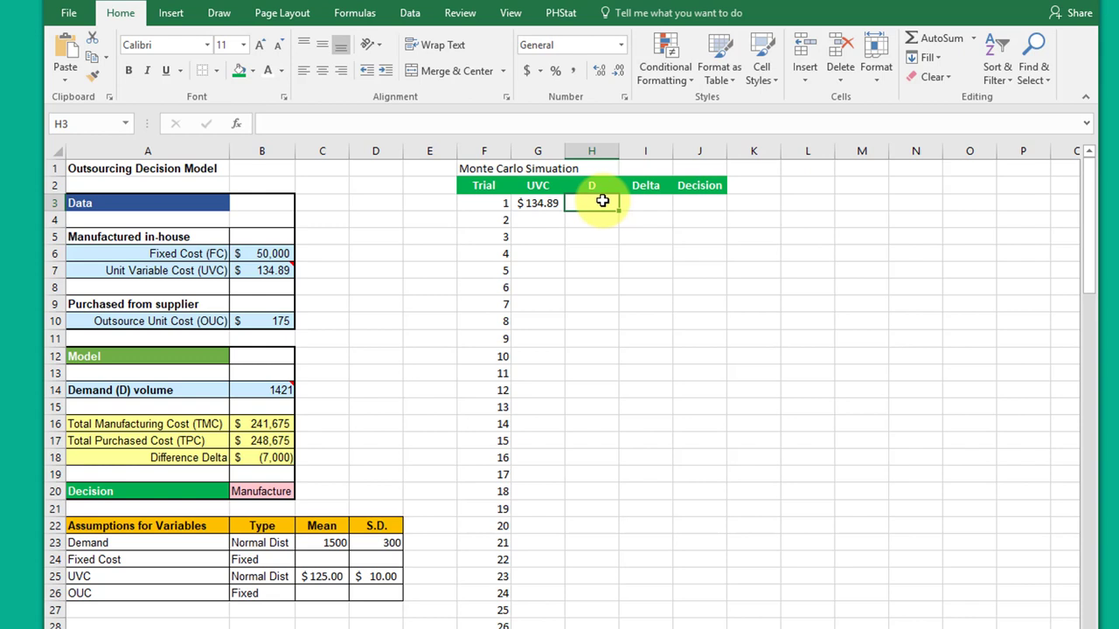
{"action": "type", "text": "="}
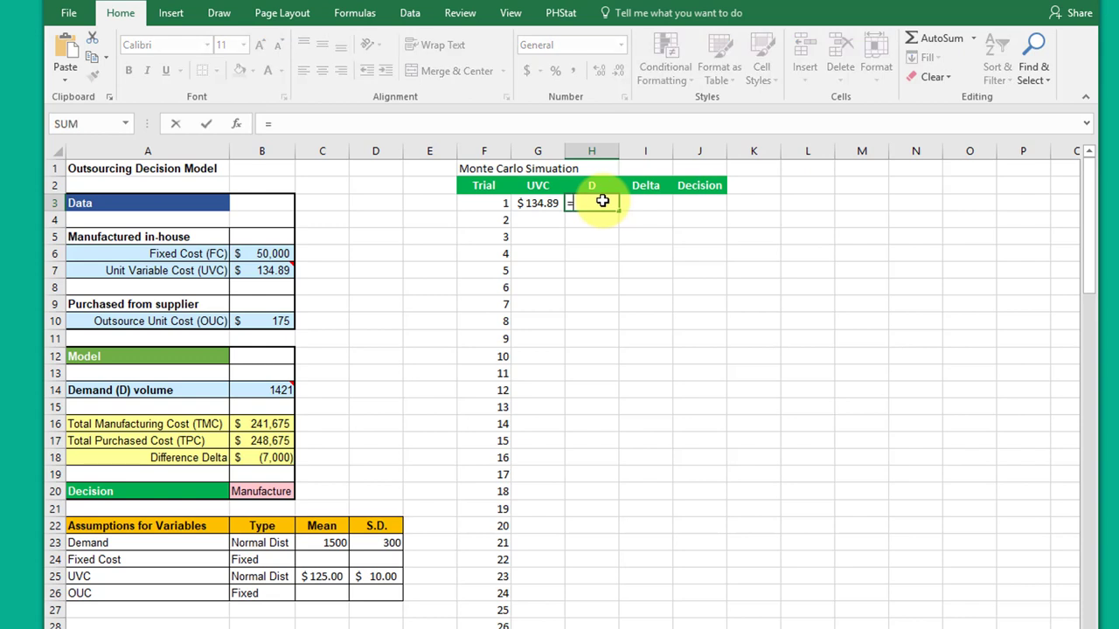
{"action": "left_click", "coordinate": [272, 389]}
{"action": "key", "text": "Return"}
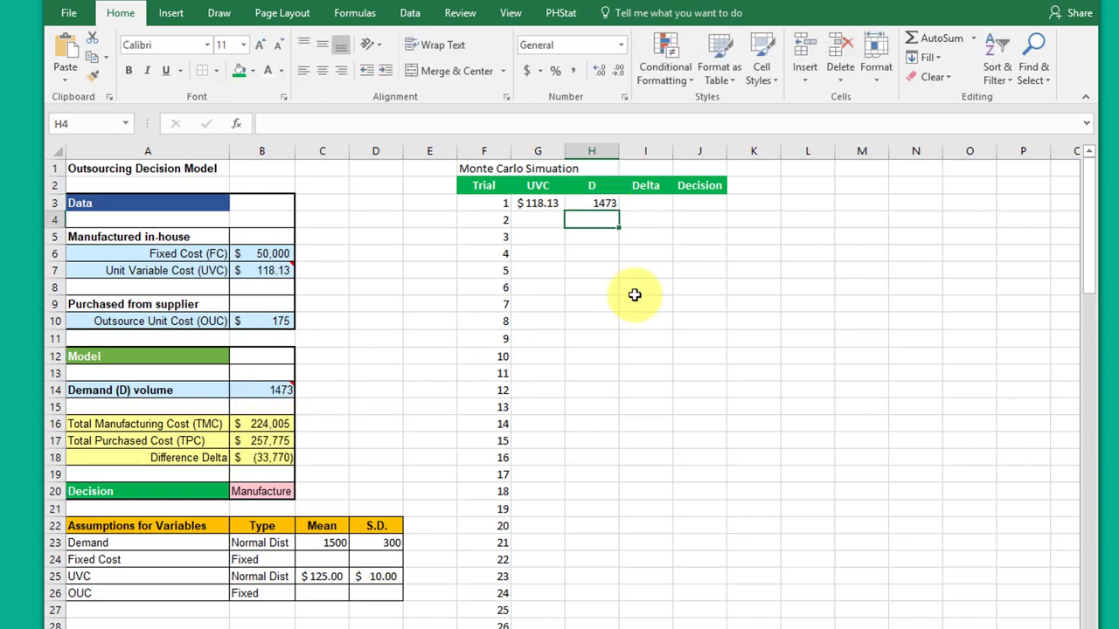
- Link I3 to the Difference Delta in B18 and J3 to the Decision in B20
{"action": "left_click", "coordinate": [644, 203]}
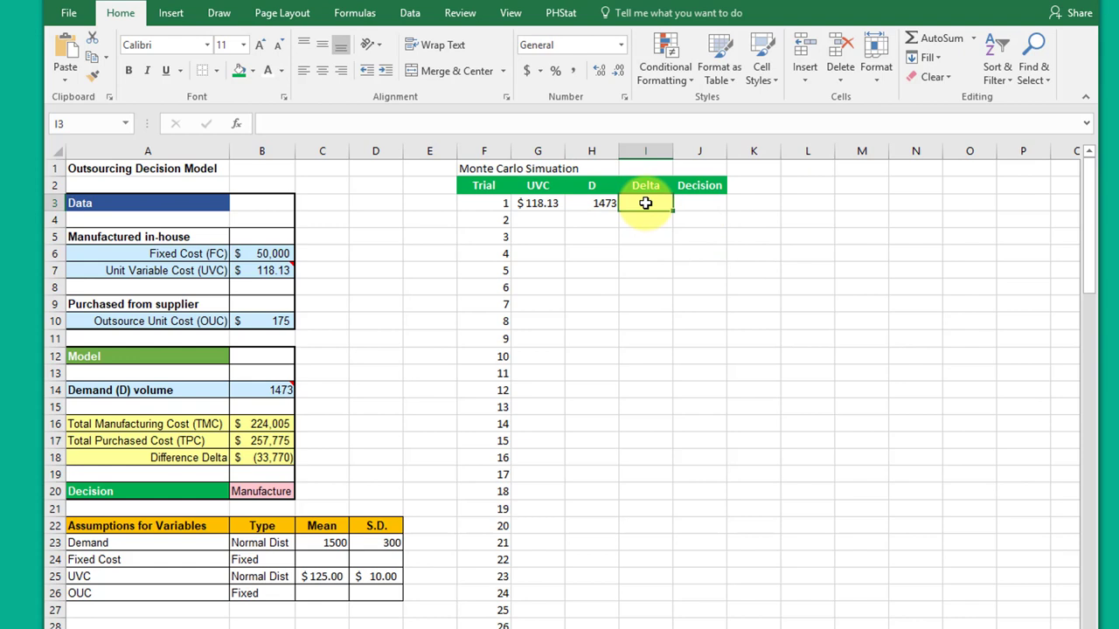
{"action": "type", "text": "="}
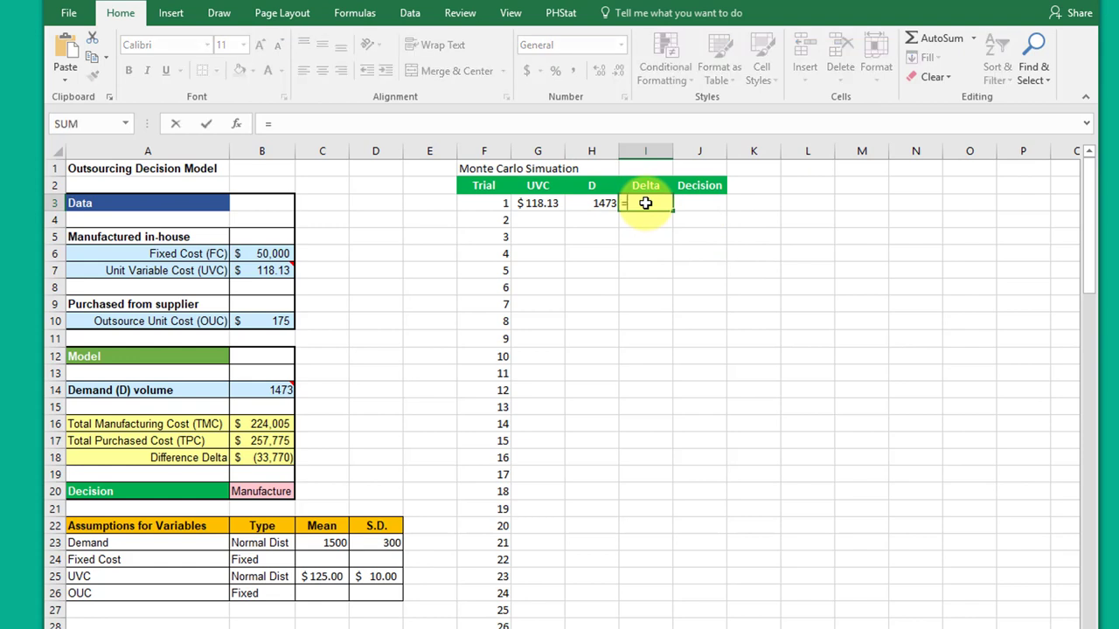
{"action": "left_click", "coordinate": [247, 459]}
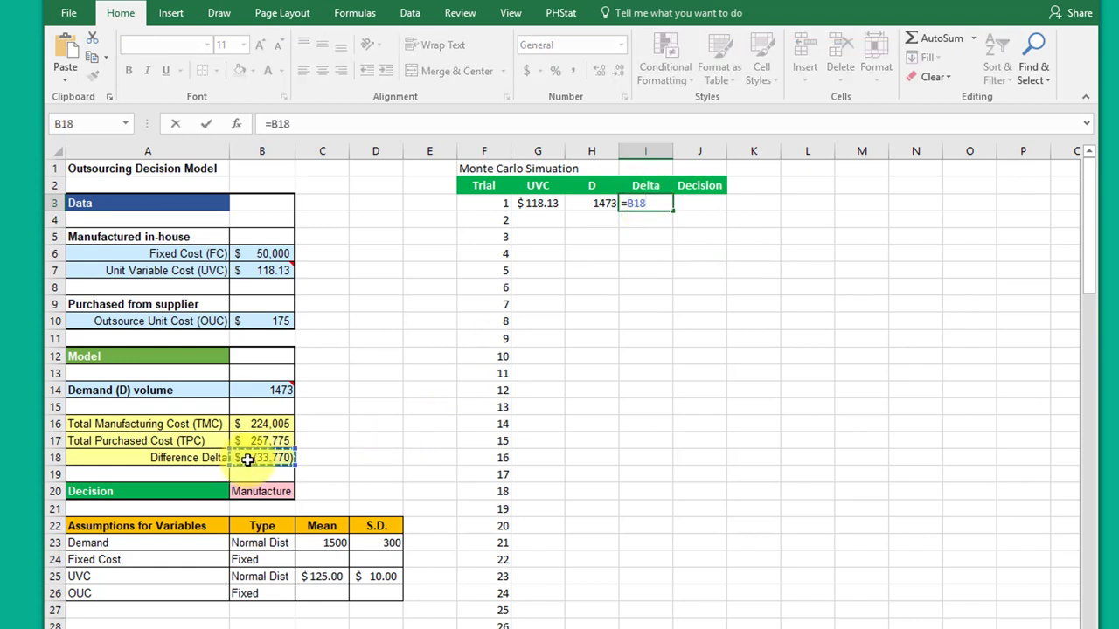
{"action": "key", "text": "Return"}
{"action": "left_click", "coordinate": [711, 205]}
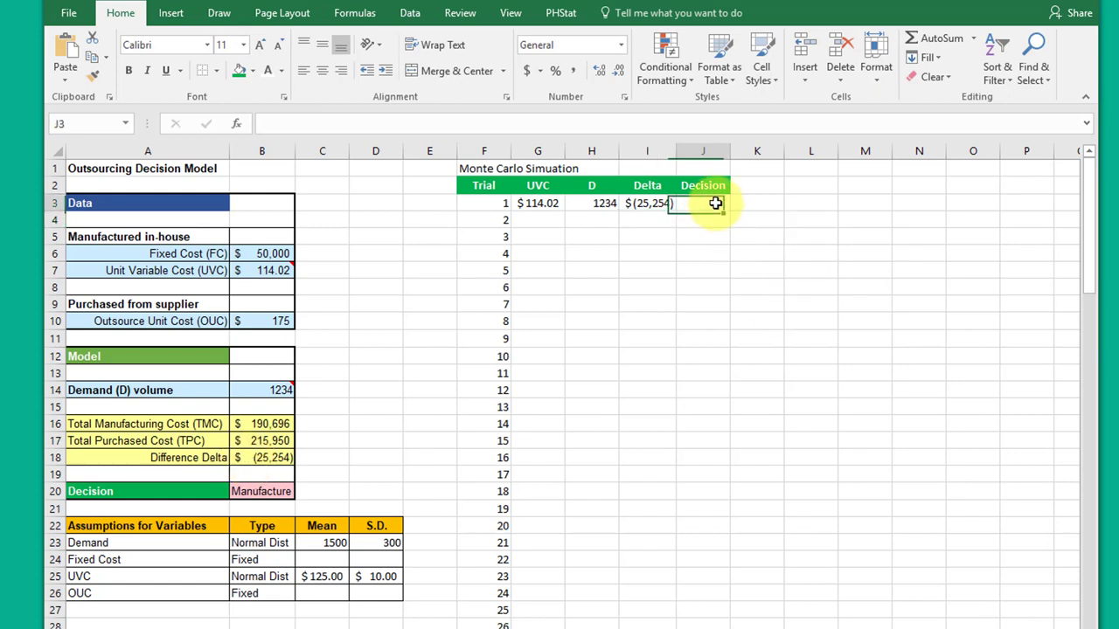
{"action": "type", "text": "="}
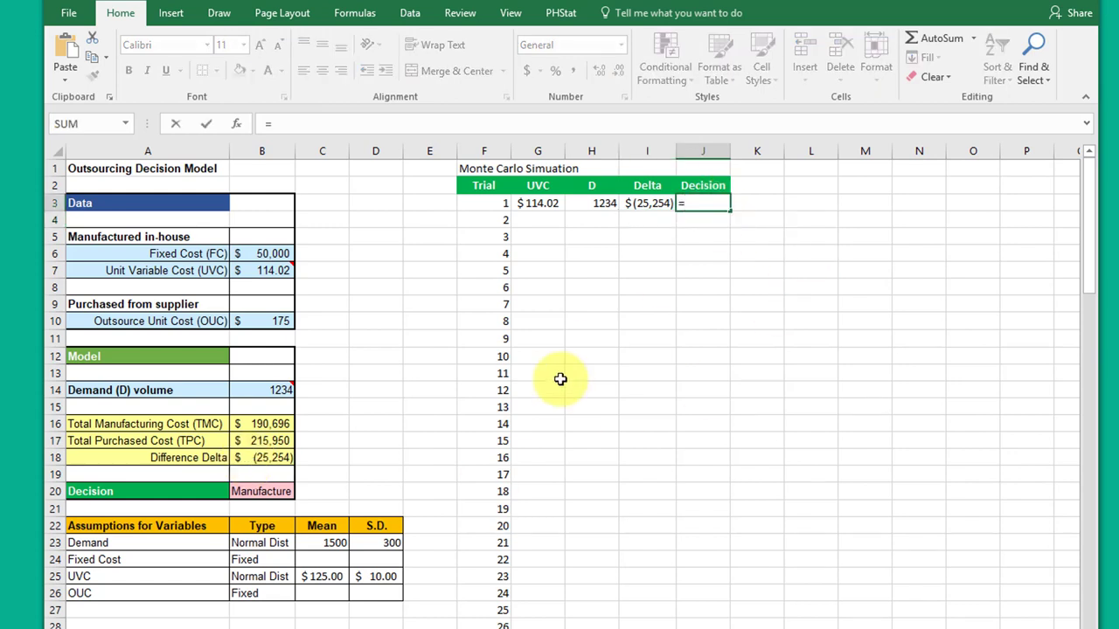
{"action": "left_click", "coordinate": [274, 492]}
{"action": "key", "text": "Return"}
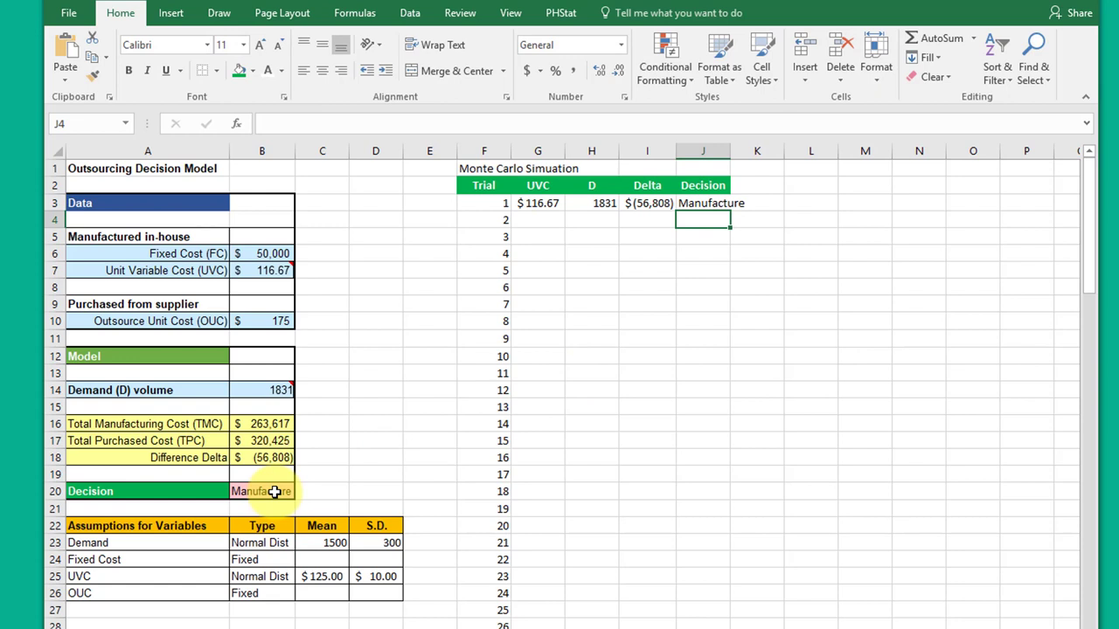
- Autofit column J and copy B20's pink formatting onto J3 with Format Painter
{"action": "double_click", "coordinate": [730, 151]}
{"action": "left_click", "coordinate": [261, 491]}
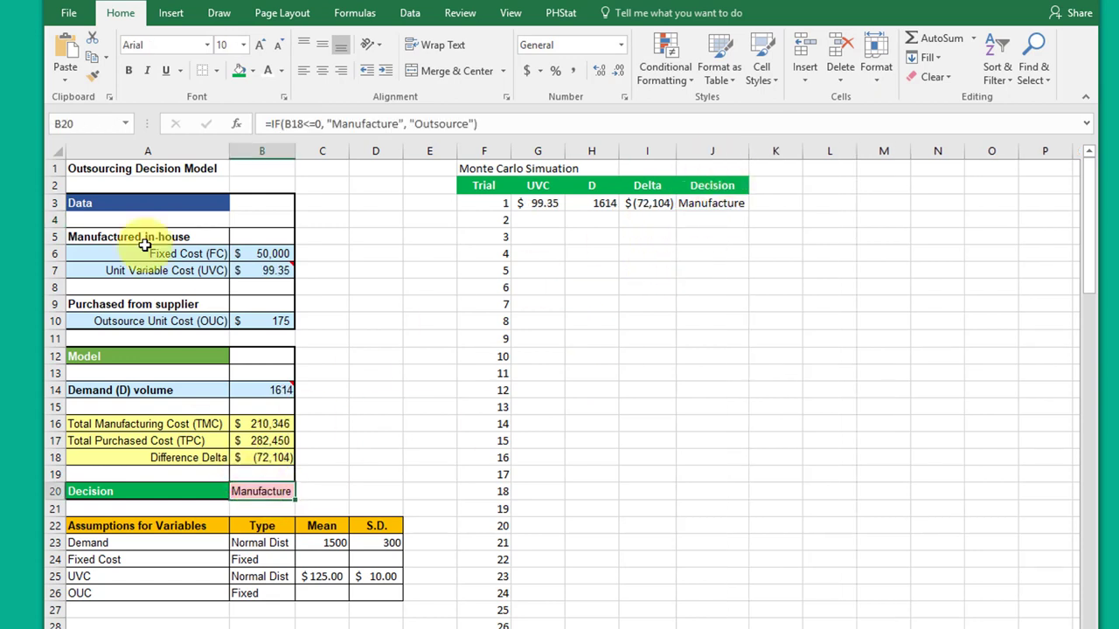
{"action": "left_click", "coordinate": [93, 75]}
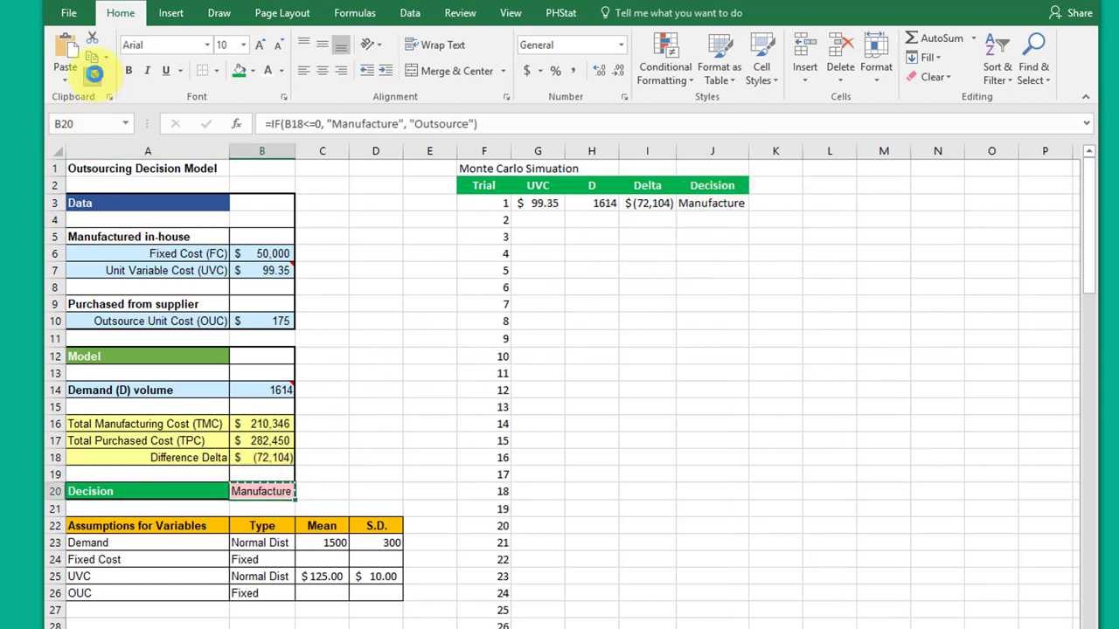
{"action": "left_click", "coordinate": [731, 204]}
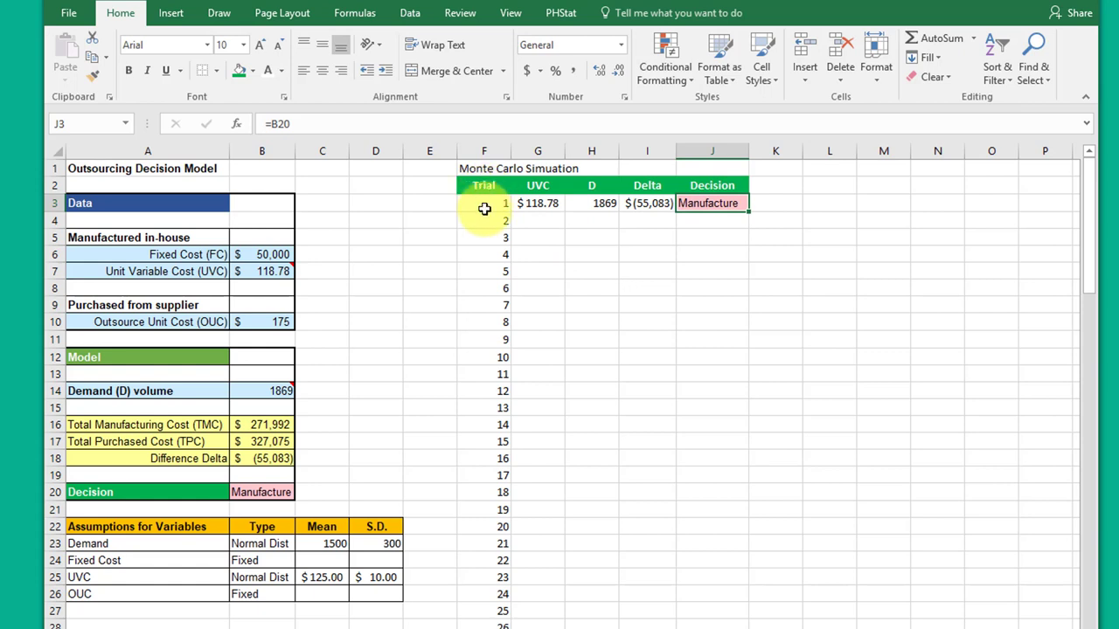
- Select F3:J3 and extend the selection down through trial 100 in row 102
{"action": "left_click_drag", "start_coordinate": [481, 205], "coordinate": [704, 205]}
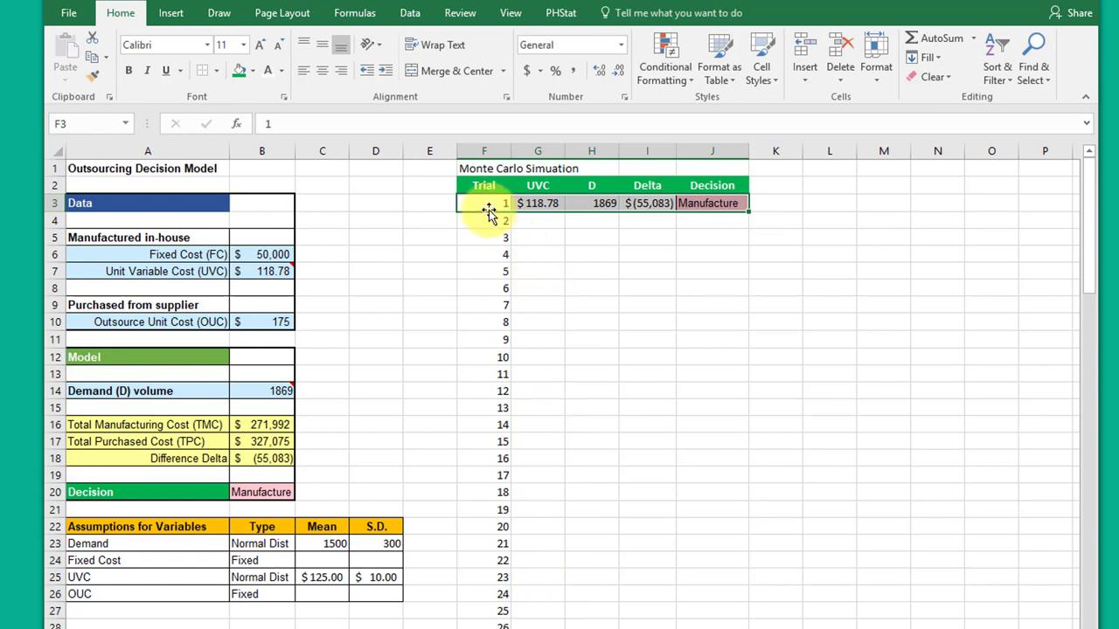
{"action": "left_click_drag", "start_coordinate": [486, 209], "coordinate": [736, 216]}
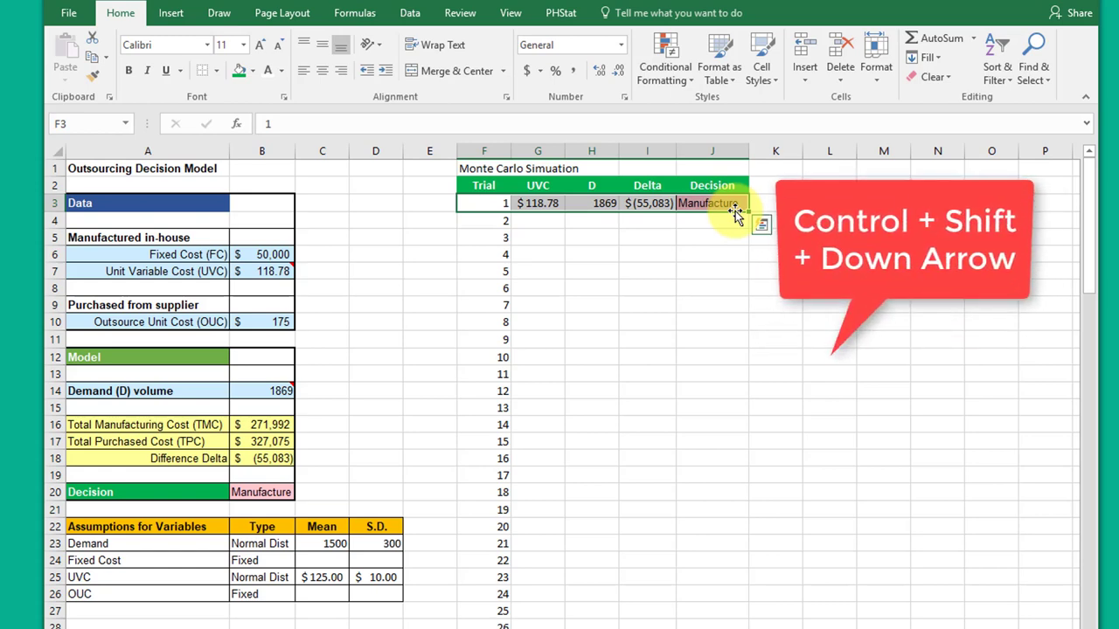
{"action": "key", "text": "ctrl+shift+Down"}
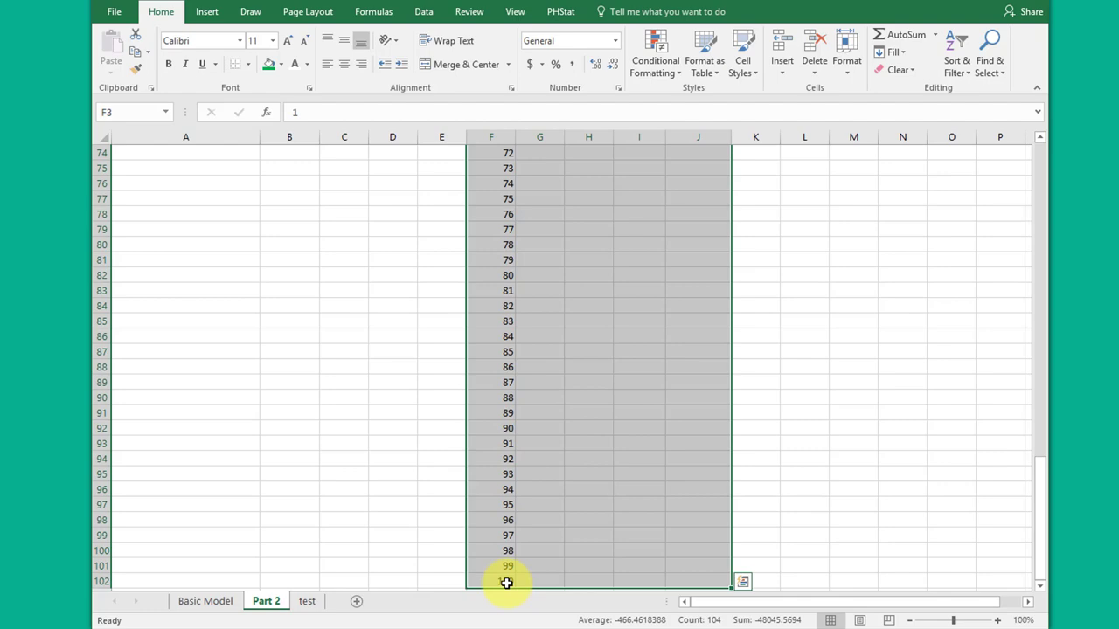
{"action": "key", "text": "ctrl+BackSpace"}
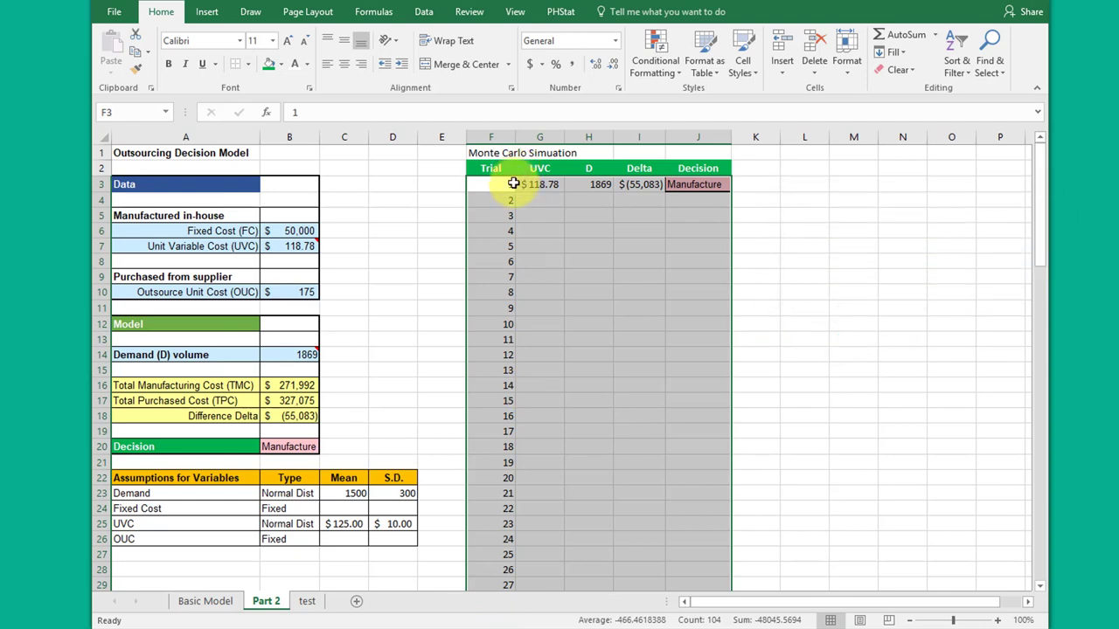
- Build a What-If Data Table over the selected trial rows with column input cell $E$3
{"action": "left_click", "coordinate": [423, 11]}
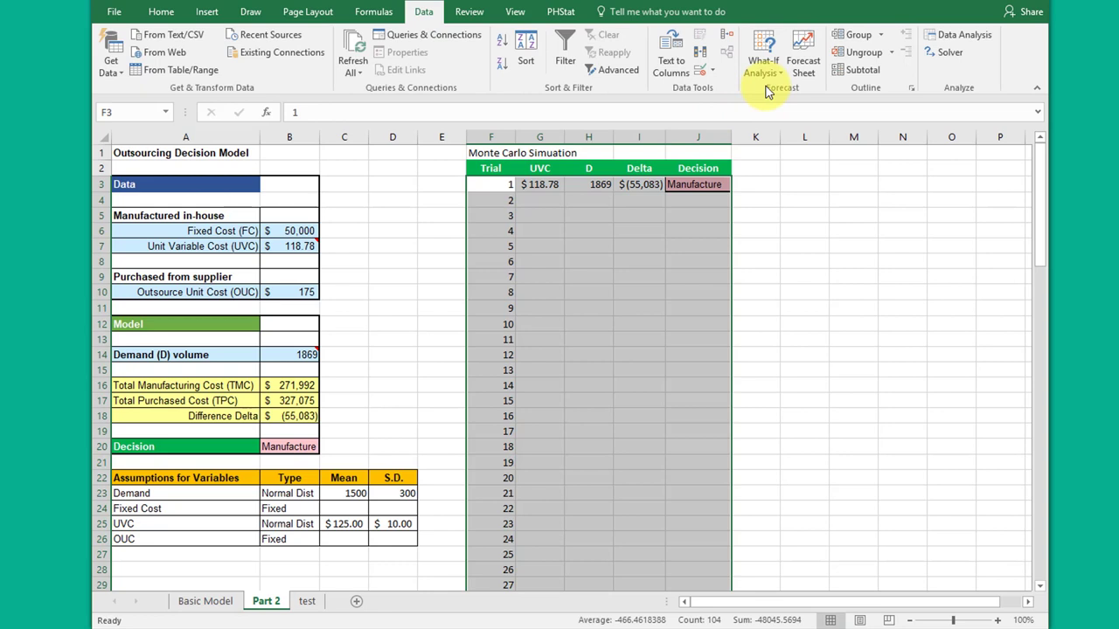
{"action": "left_click", "coordinate": [766, 76]}
{"action": "left_click", "coordinate": [789, 131]}
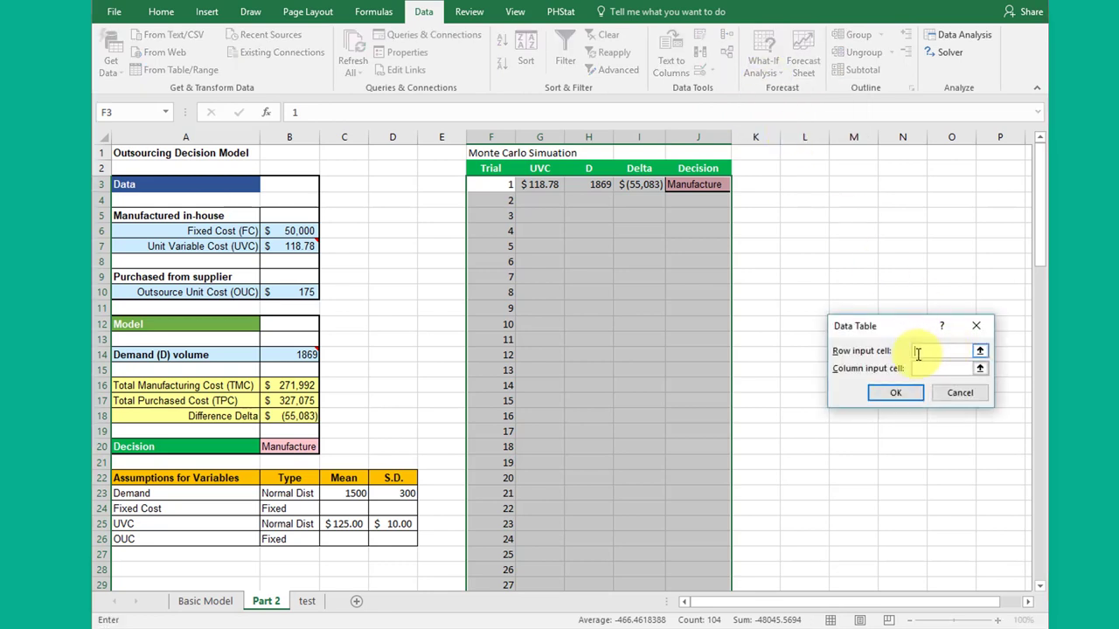
{"action": "left_click", "coordinate": [933, 372]}
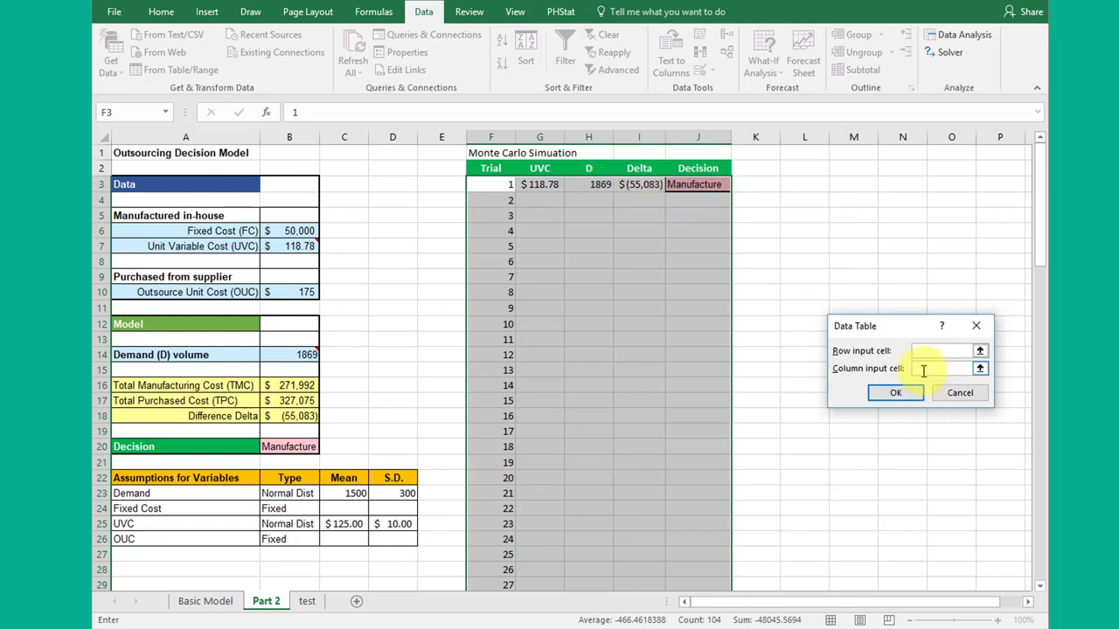
{"action": "left_click", "coordinate": [960, 374]}
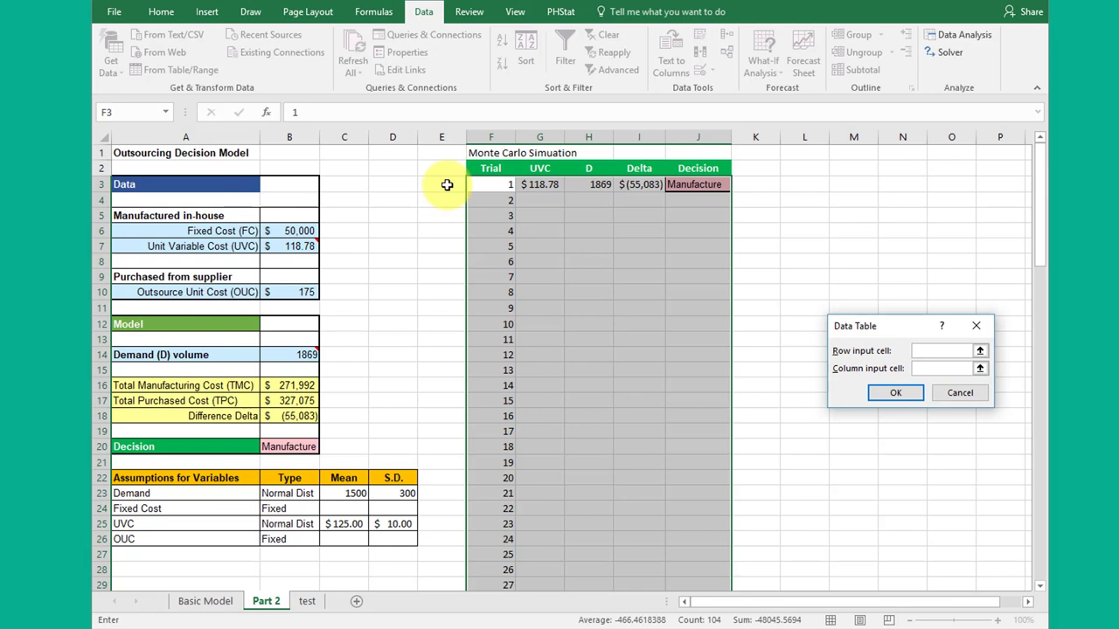
{"action": "left_click", "coordinate": [445, 183]}
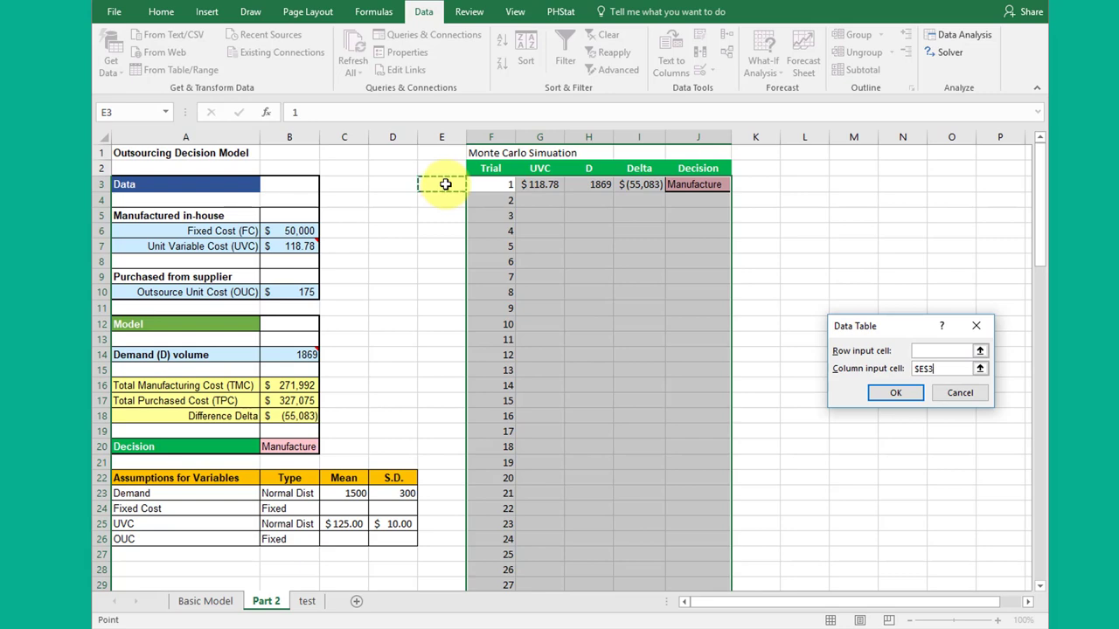
{"action": "left_click", "coordinate": [893, 393]}
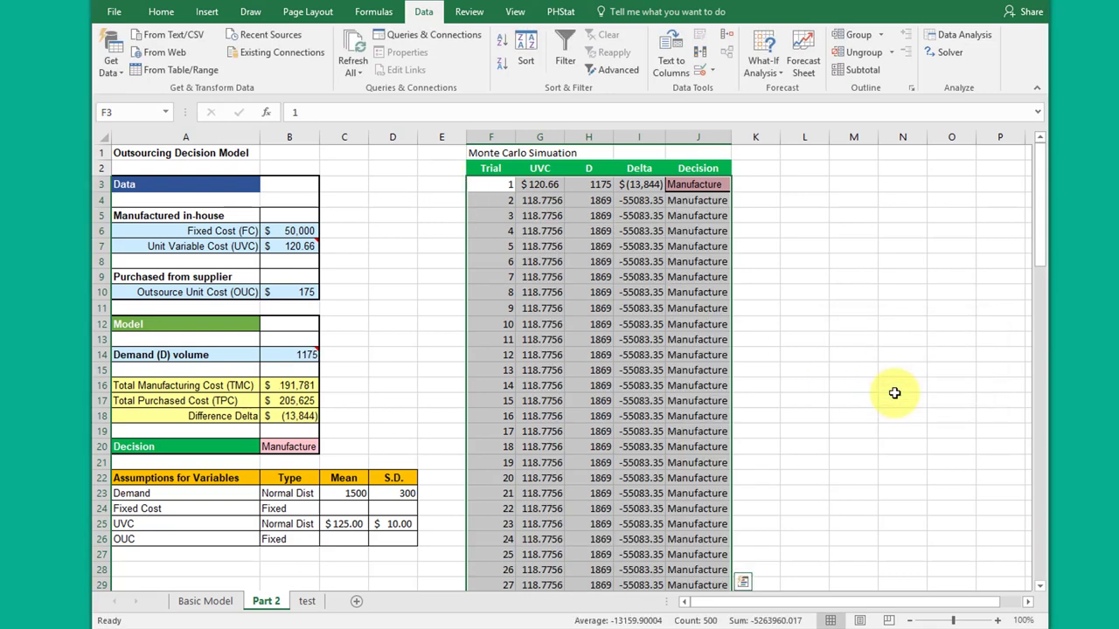
- Deselect the filled trial table by selecting an empty cell
{"action": "left_click", "coordinate": [856, 341]}
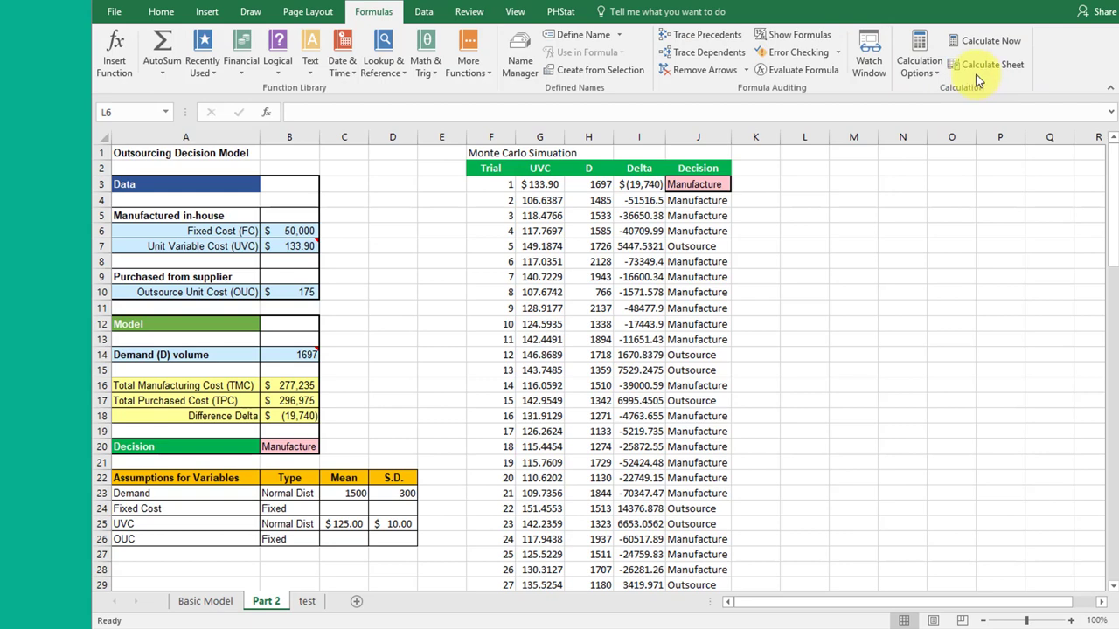
- Show the Formulas tab's Calculation Options list, with Automatic as the current mode
{"action": "left_click", "coordinate": [936, 75]}
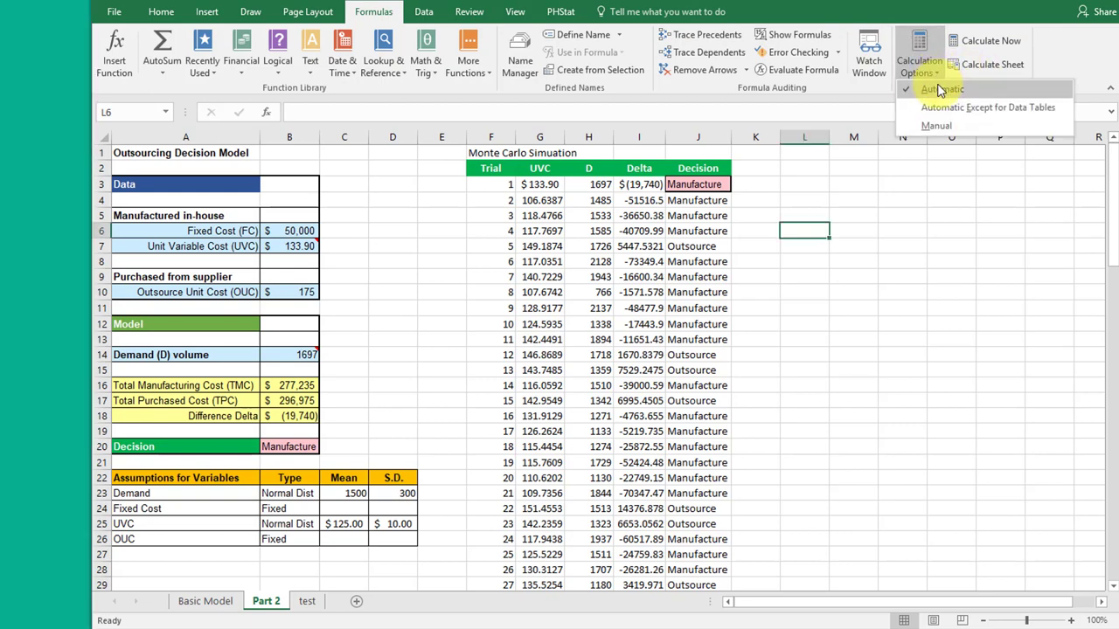